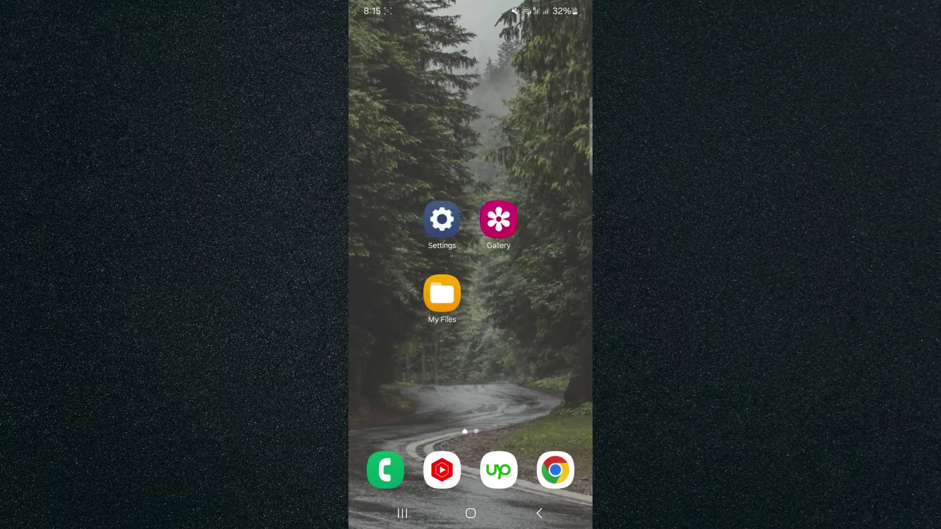
Open My Files and go to Internal storage > Download, showing Quick Share and the zip file
{"action": "left_click_drag", "start_coordinate": [478, 312], "coordinate": [447, 311]}
{"action": "left_click", "coordinate": [442, 294]}
{"action": "scroll", "coordinate": [471, 293], "scroll_direction": "down", "scroll_amount": 3}
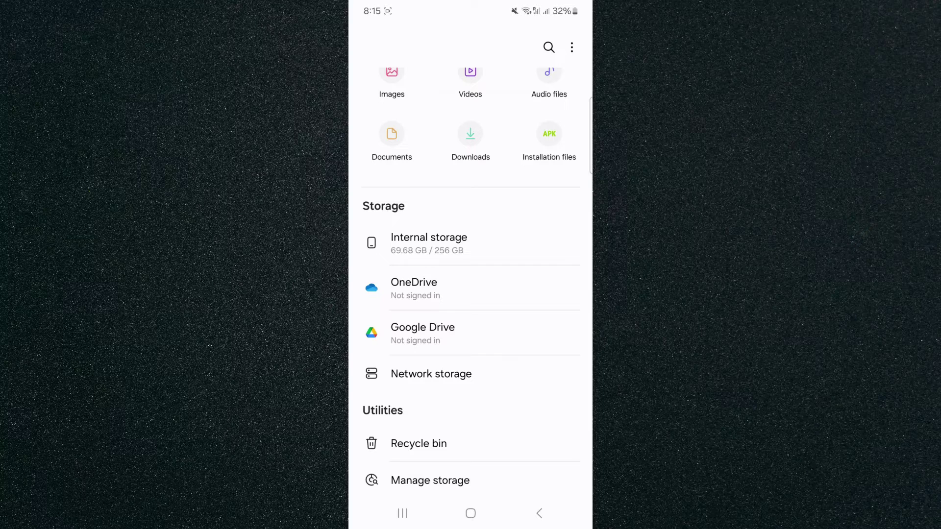
{"action": "left_click", "coordinate": [502, 247]}
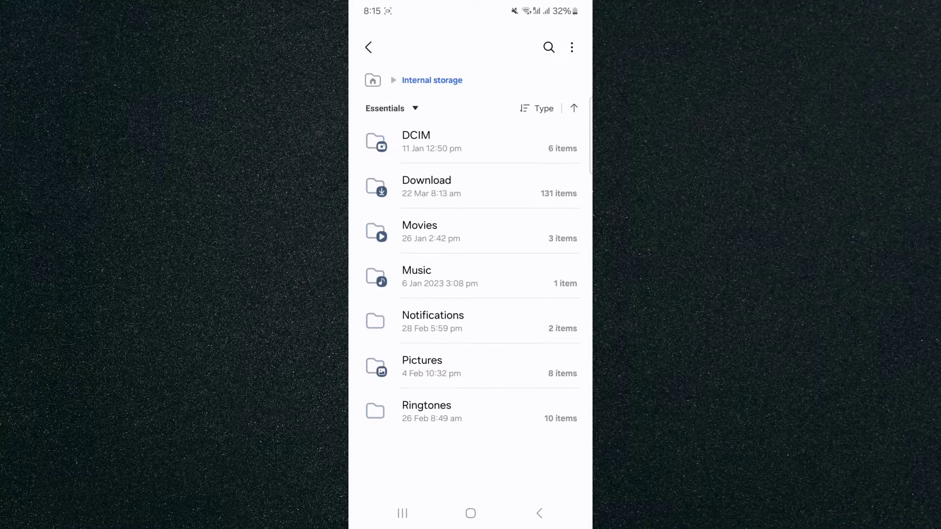
{"action": "left_click", "coordinate": [477, 185]}
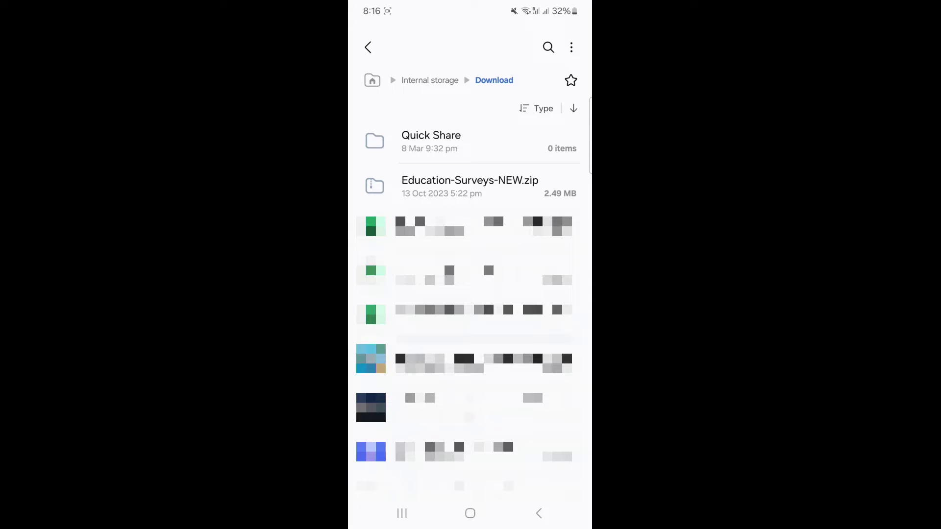
Open the Download folder's sort dropdown, where Type is already selected
{"action": "left_click", "coordinate": [537, 108]}
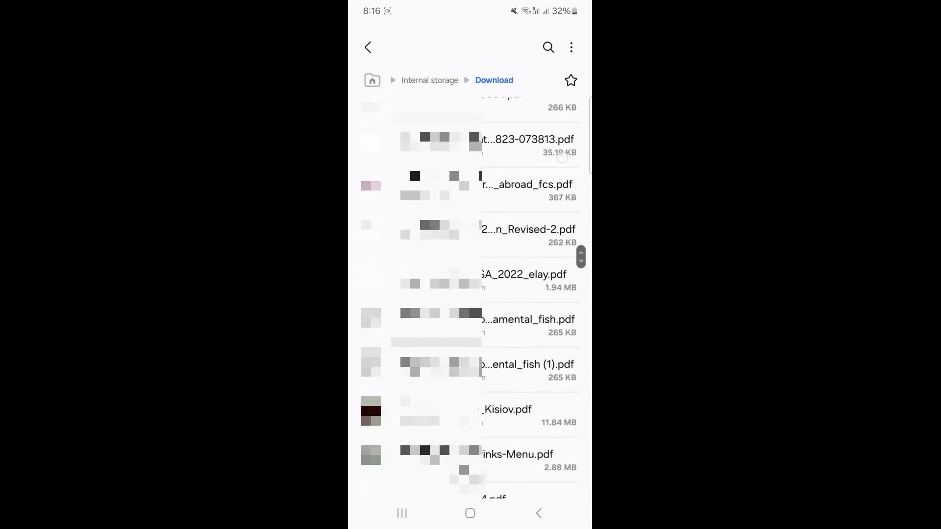
{"action": "scroll", "coordinate": [561, 155], "scroll_direction": "down", "scroll_amount": 2}
{"action": "scroll", "coordinate": [544, 221], "scroll_direction": "down", "scroll_amount": 2}
{"action": "scroll", "coordinate": [540, 250], "scroll_direction": "down", "scroll_amount": 1}
{"action": "scroll", "coordinate": [539, 261], "scroll_direction": "down", "scroll_amount": 1}
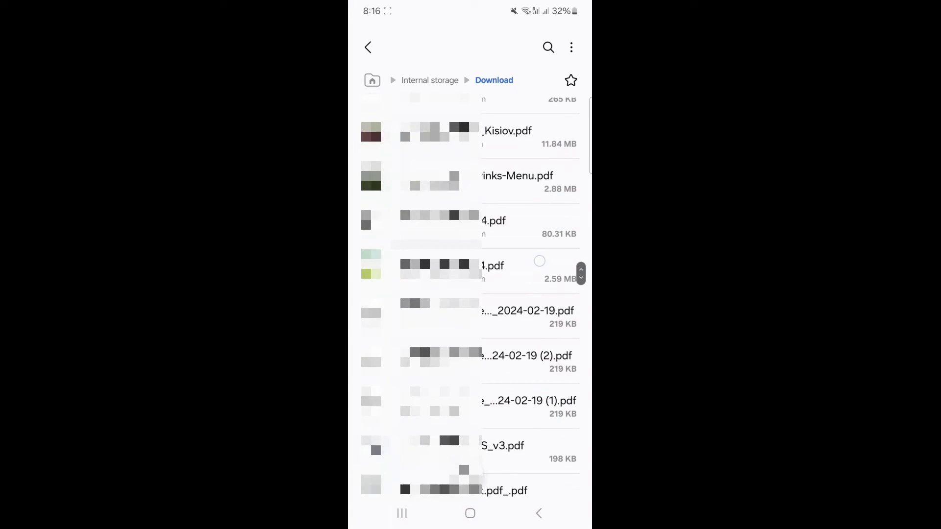